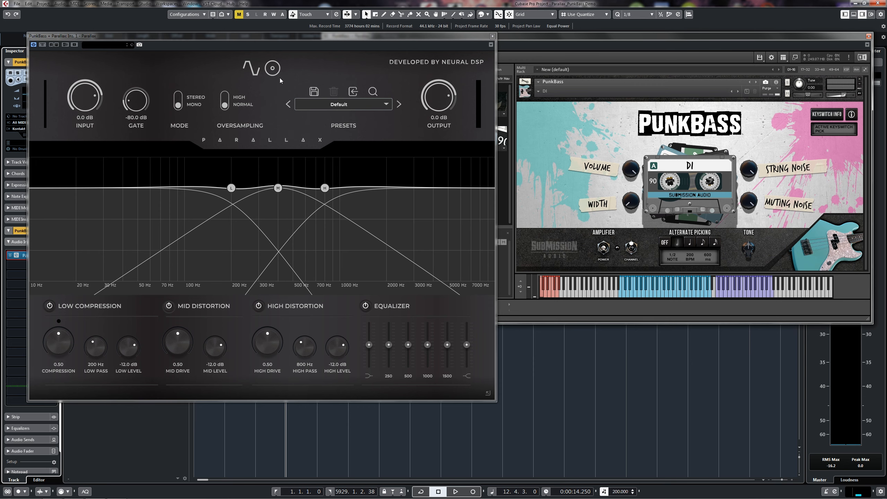
# - Solo the PunkBass + Parallax track and audition the bass with the Default preset
pyautogui.click(273, 69)
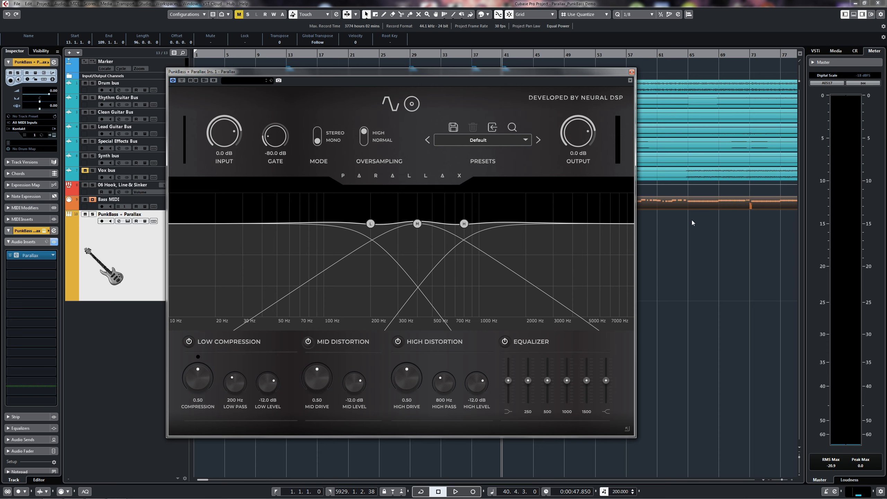
pyautogui.press('s')
pyautogui.press('space')
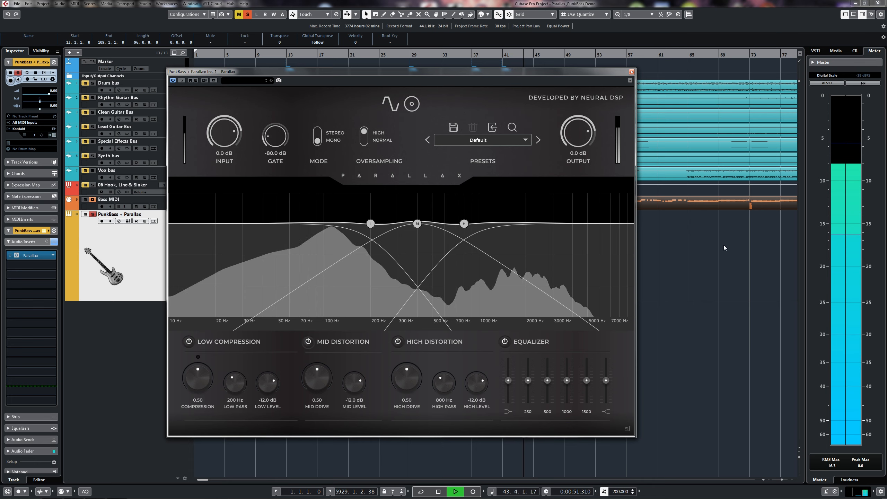
pyautogui.press('space')
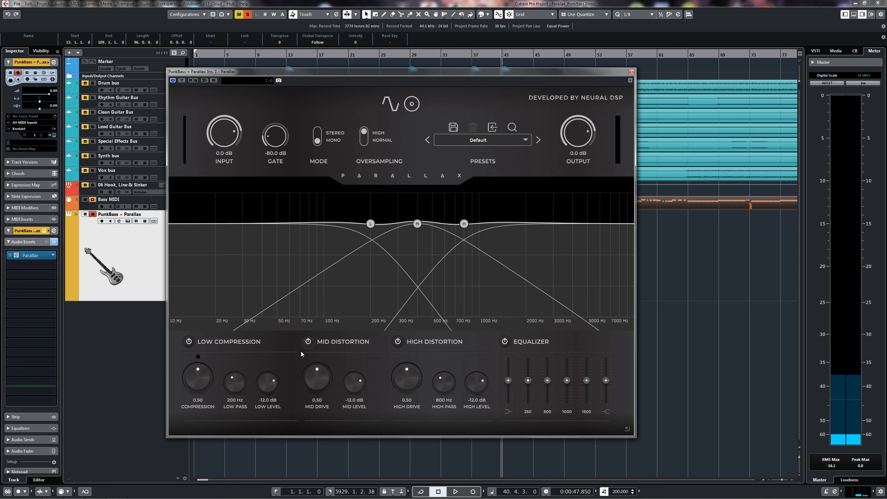
# - During soloed playback, set Low Compression to a 135 Hz low pass, -12.2 dB low level and 0.65 compression
pyautogui.press('space')
pyautogui.moveTo(237, 384); pyautogui.dragTo(206, 402)
pyautogui.moveTo(265, 384); pyautogui.dragTo(264, 385)
pyautogui.moveTo(200, 377); pyautogui.dragTo(222, 362)
pyautogui.press('space')
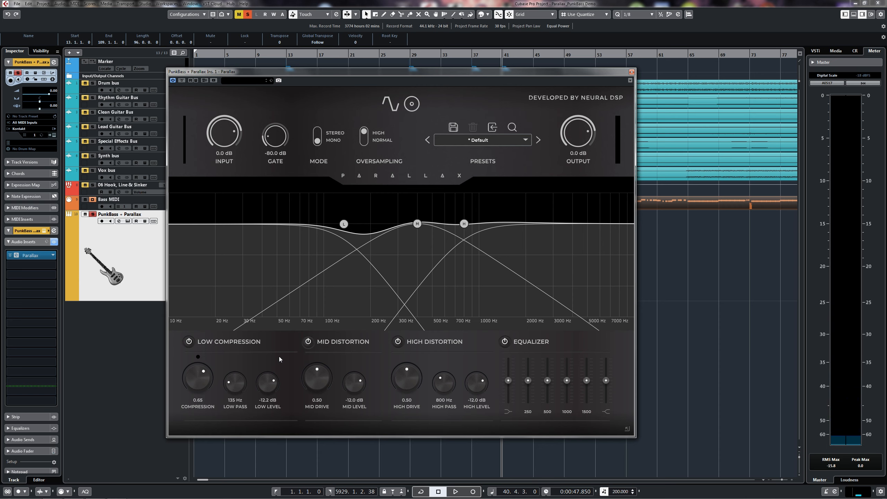
# - Set the Mid Distortion drive to 0.32 and its level to -16.0 dB while listening to the bass
pyautogui.press('space')
pyautogui.moveTo(322, 378); pyautogui.dragTo(374, 394)
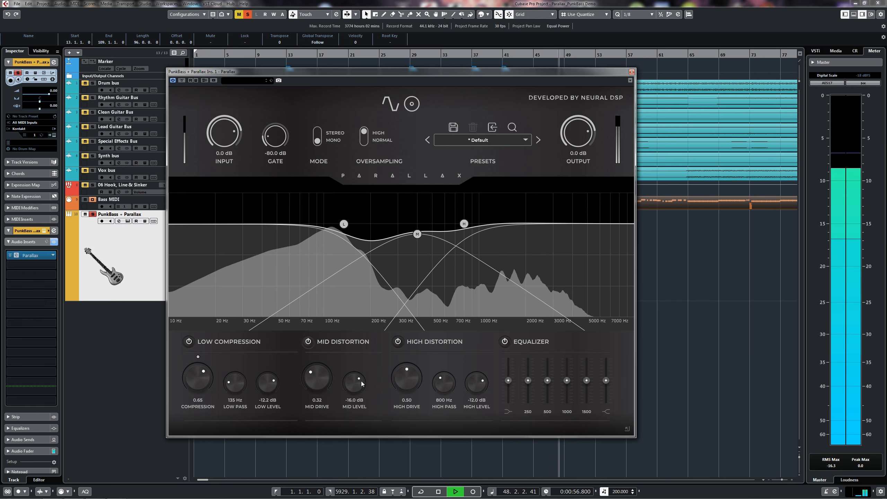
pyautogui.press('space')
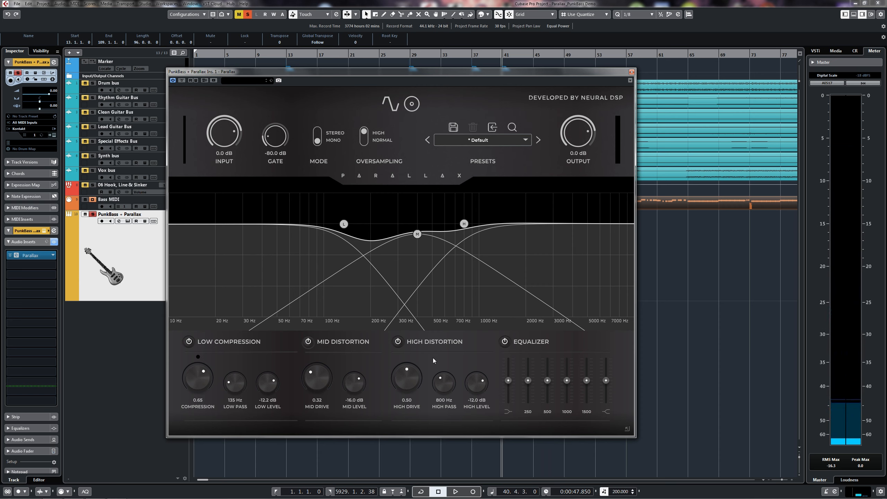
# - Set High Distortion to 0.38 drive, a 1233 Hz high pass and -13.0 dB level during playback
pyautogui.press('space')
pyautogui.moveTo(408, 377); pyautogui.dragTo(473, 385)
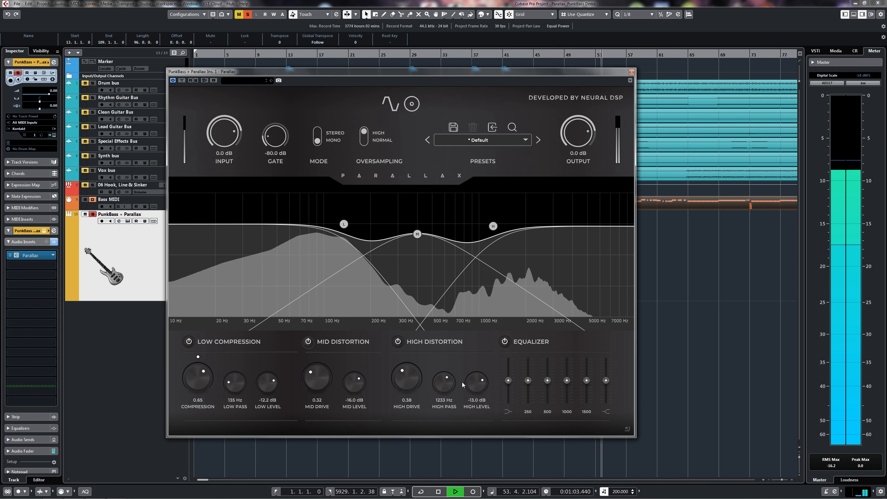
pyautogui.press('space')
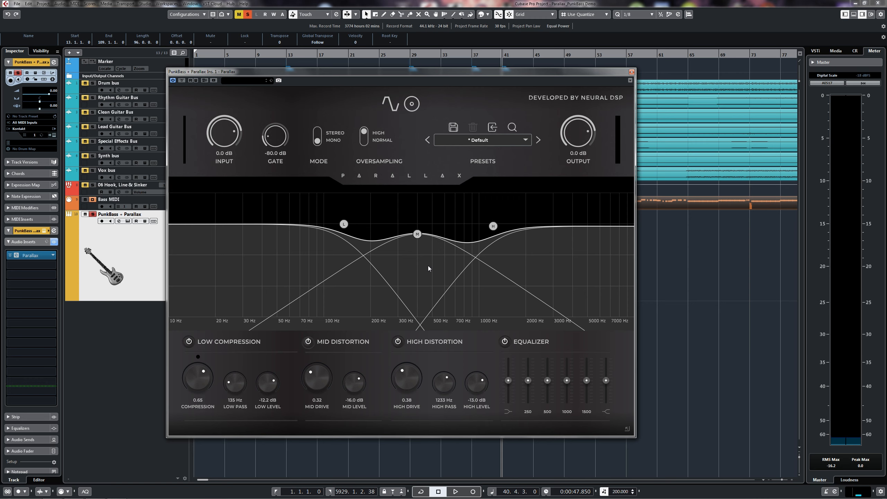
# - Unsolo the bass and, against the full mix, set the output to -3.1 dB and slightly lower the equalizer's low-shelf band
pyautogui.press('s')
pyautogui.press('space')
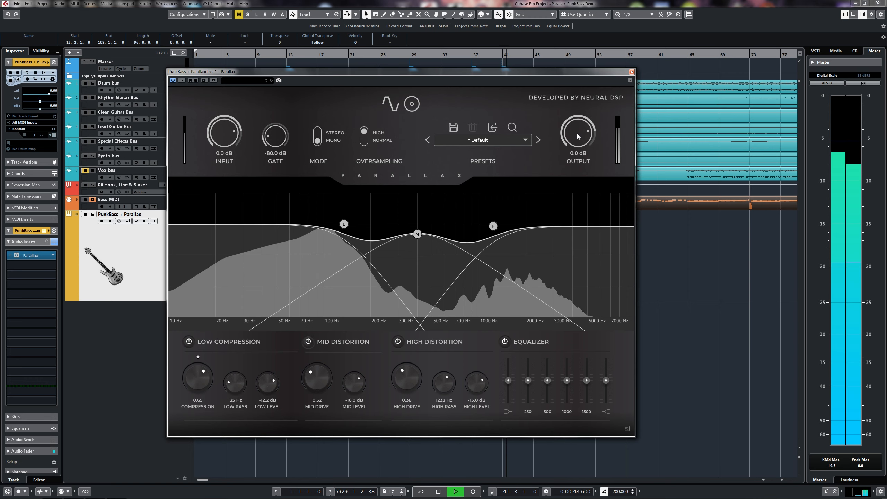
pyautogui.moveTo(574, 133); pyautogui.dragTo(568, 141)
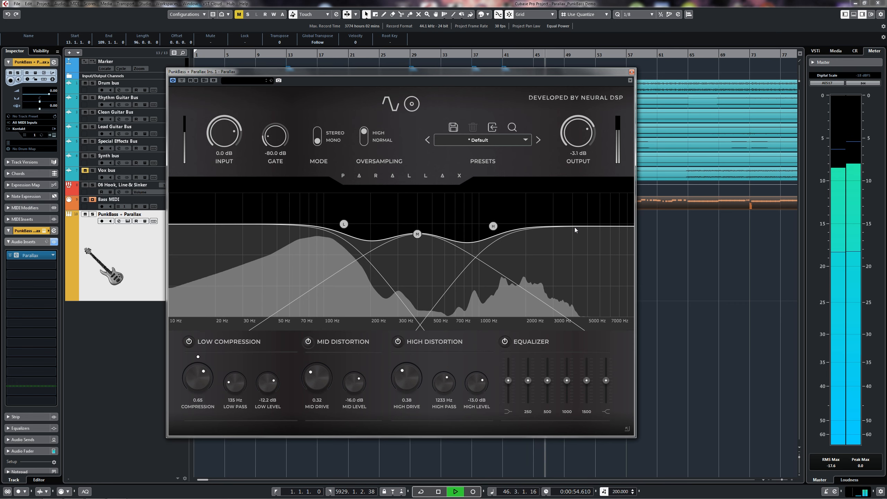
pyautogui.moveTo(508, 381)
pyautogui.mouseDown()
pyautogui.moveTo(510, 397)
pyautogui.moveTo(523, 388)
pyautogui.mouseUp()
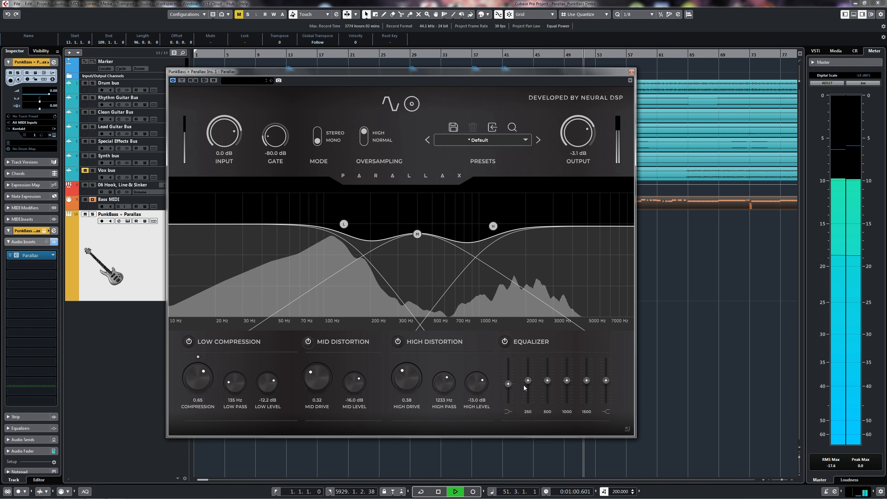
pyautogui.press('space')
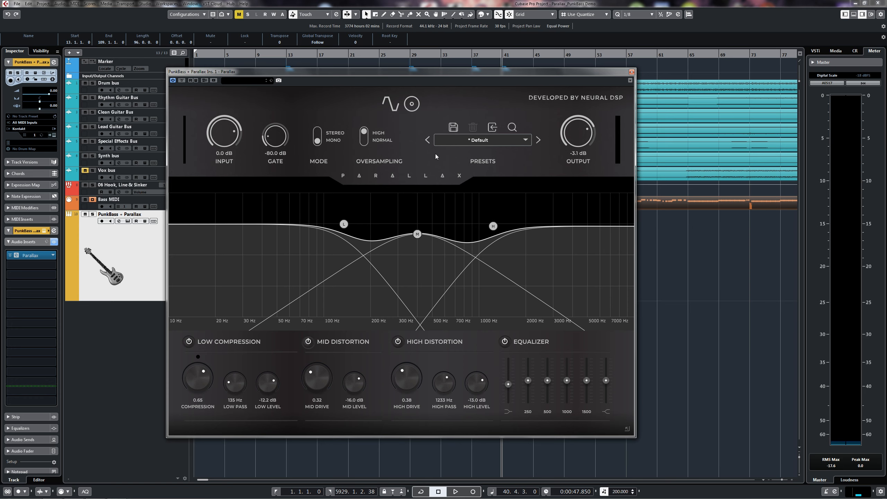
# - In the cabinet section, turn off the Ribbon 121 mic and change the Dynamic 57 mic to Condenser 184 during soloed playback
pyautogui.click(412, 111)
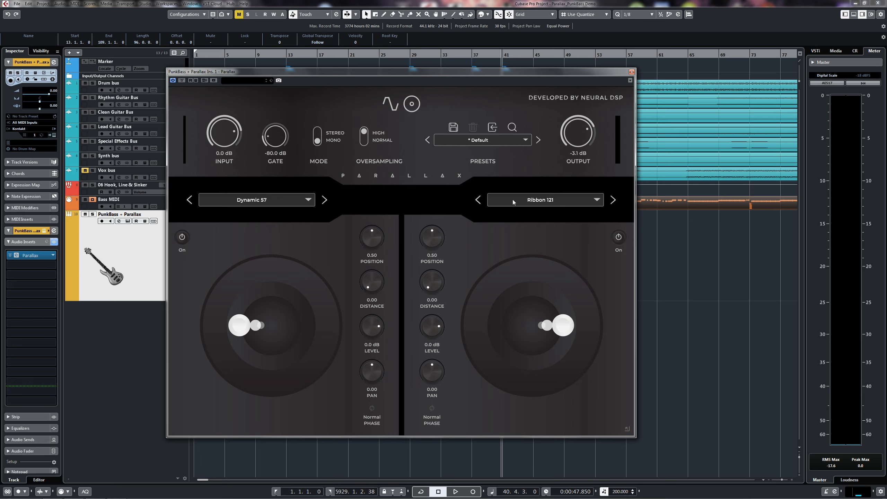
pyautogui.click(618, 237)
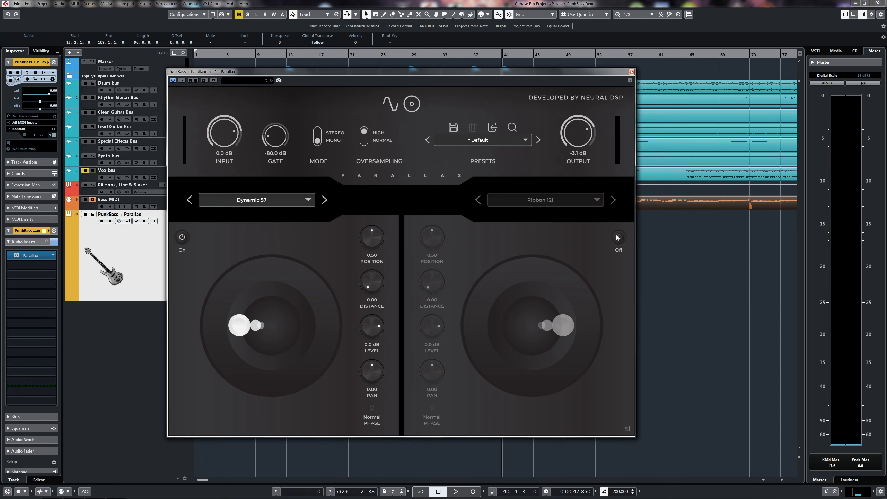
pyautogui.press('s')
pyautogui.press('space')
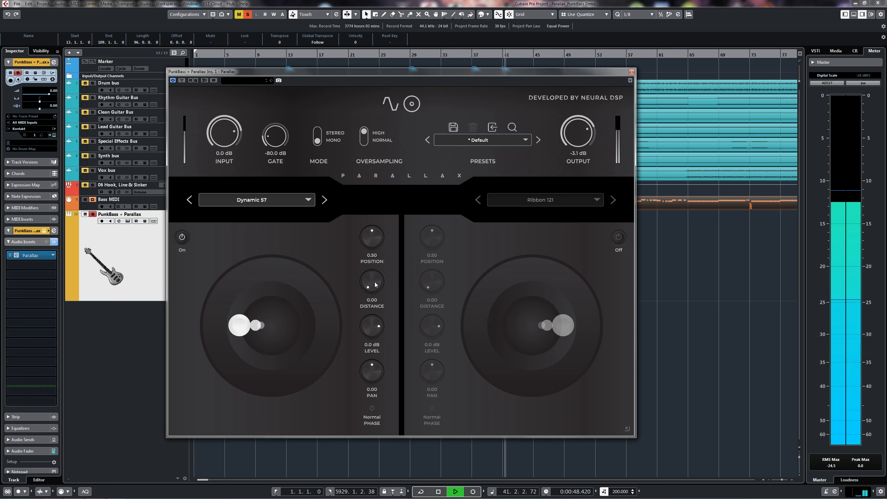
pyautogui.click(273, 199)
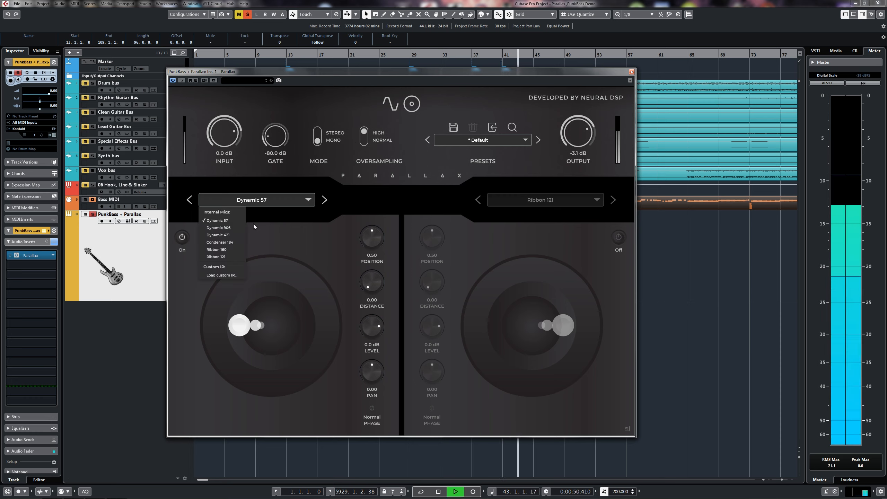
pyautogui.click(229, 242)
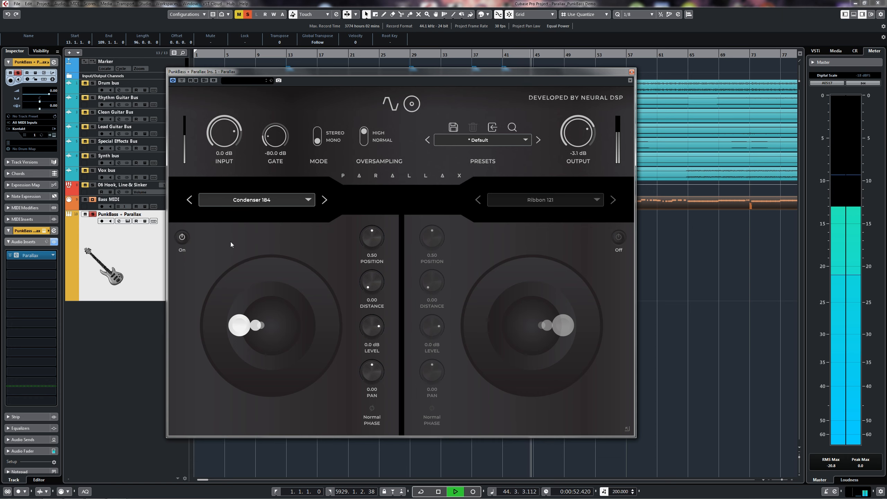
pyautogui.press('space')
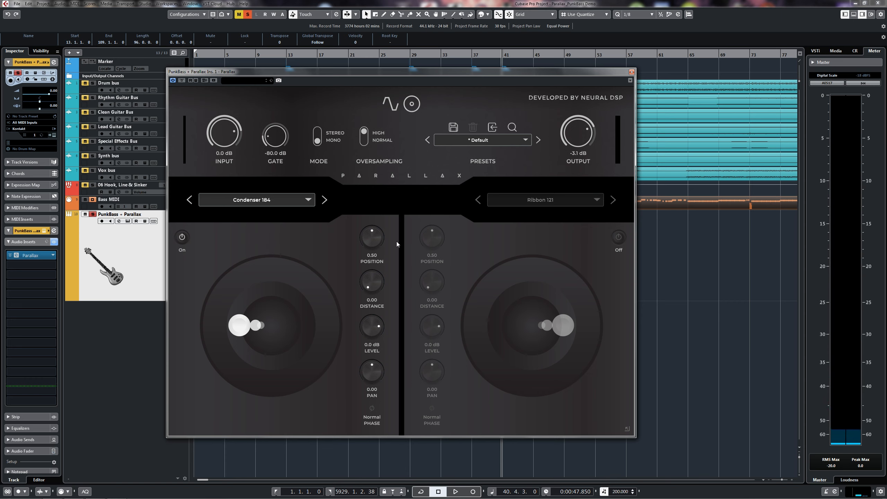
# - Set the second cabinet mic to Ribbon 160 and compare the bass with it off and on, leaving it on
pyautogui.click(570, 201)
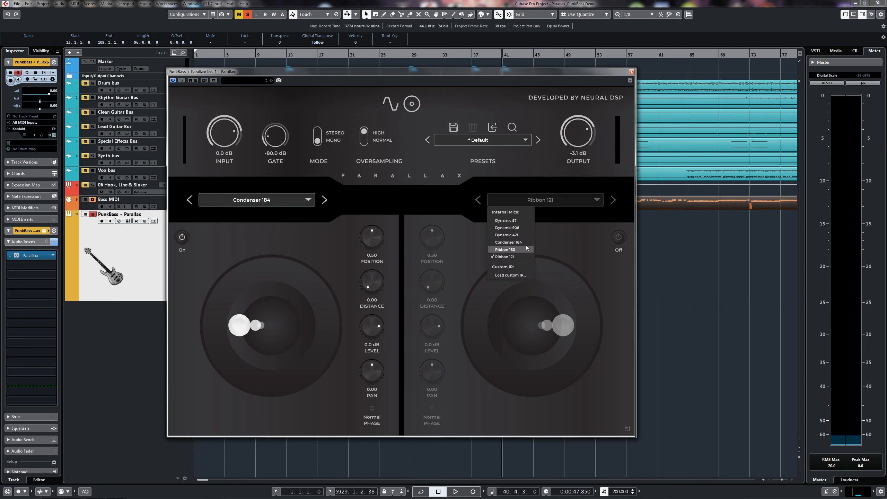
pyautogui.click(512, 250)
pyautogui.press('space')
pyautogui.click(620, 239)
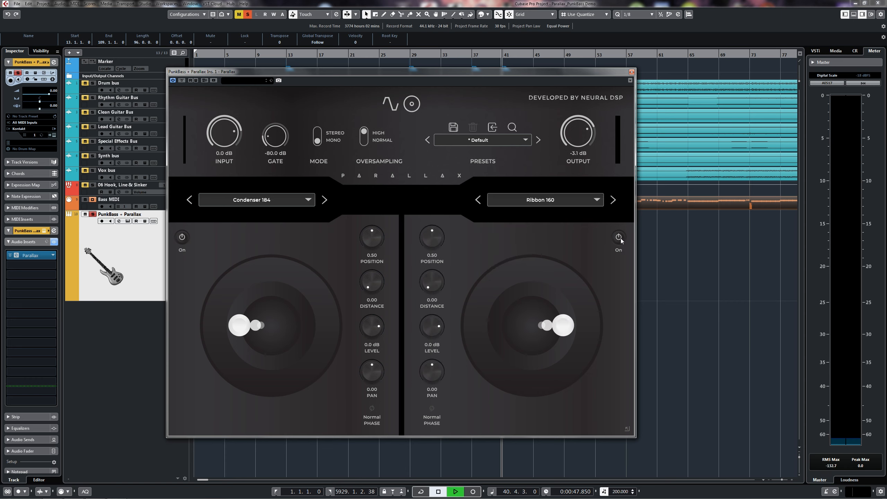
pyautogui.click(622, 239)
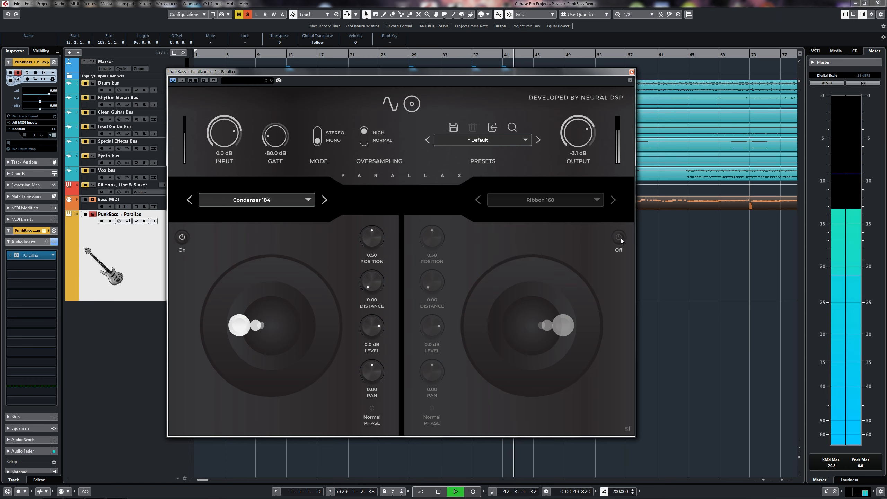
pyautogui.click(621, 240)
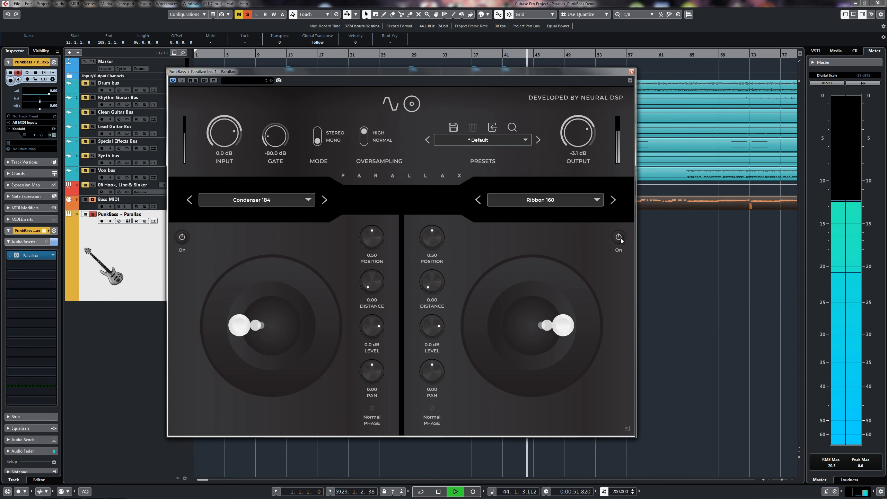
pyautogui.press('space')
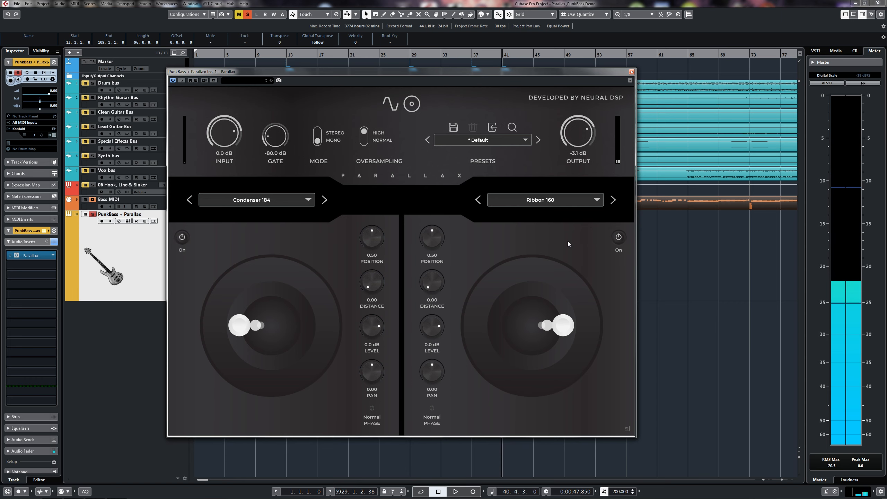
# - Return to the tone controls and slightly lower the equalizer's 1500 Hz and high-shelf bands while playing the full mix
pyautogui.click(391, 102)
pyautogui.press('s')
pyautogui.press('space')
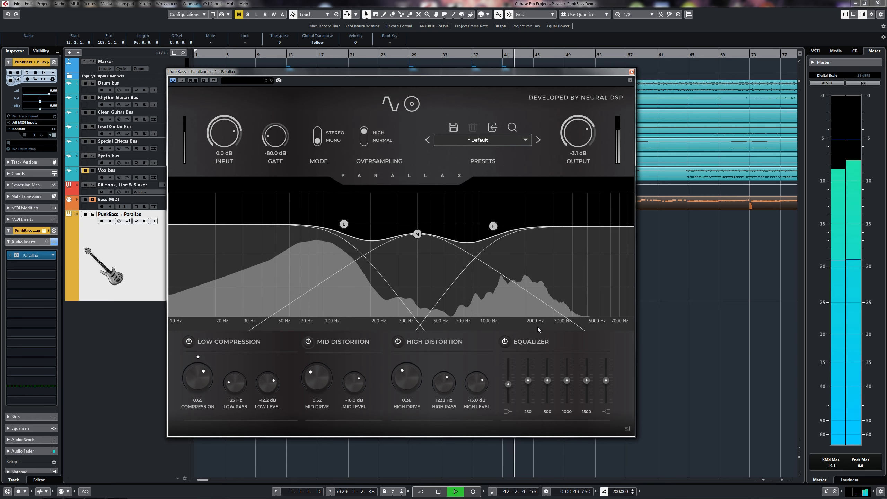
pyautogui.moveTo(587, 381); pyautogui.dragTo(606, 389)
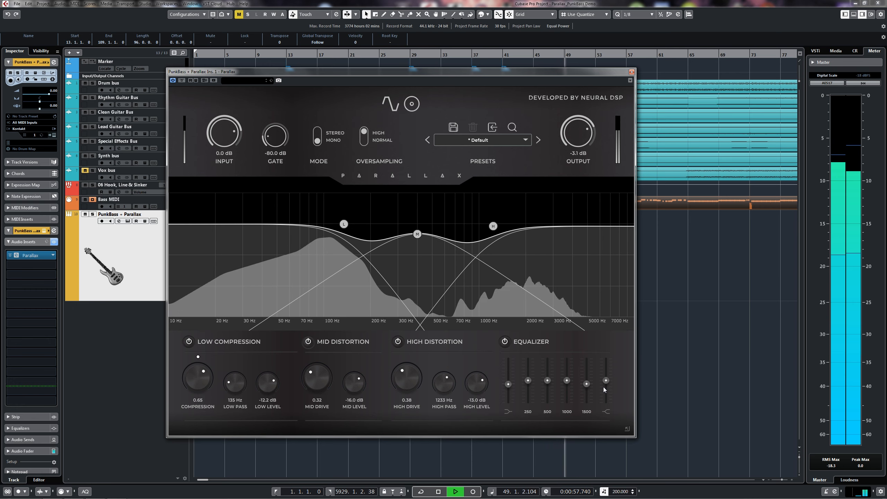
pyautogui.moveTo(606, 381); pyautogui.dragTo(610, 386)
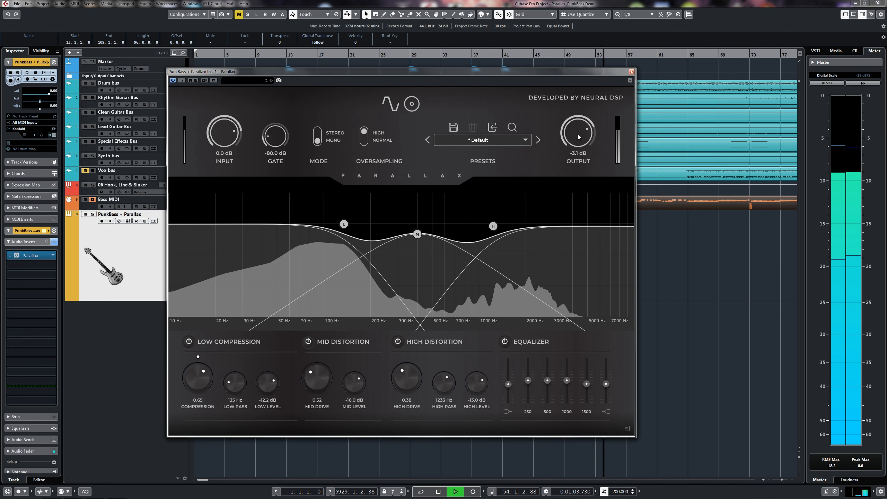
# - Set the Parallax output to -3.6 dB and compare the bass soloed and in the mix
pyautogui.moveTo(578, 134); pyautogui.dragTo(576, 135)
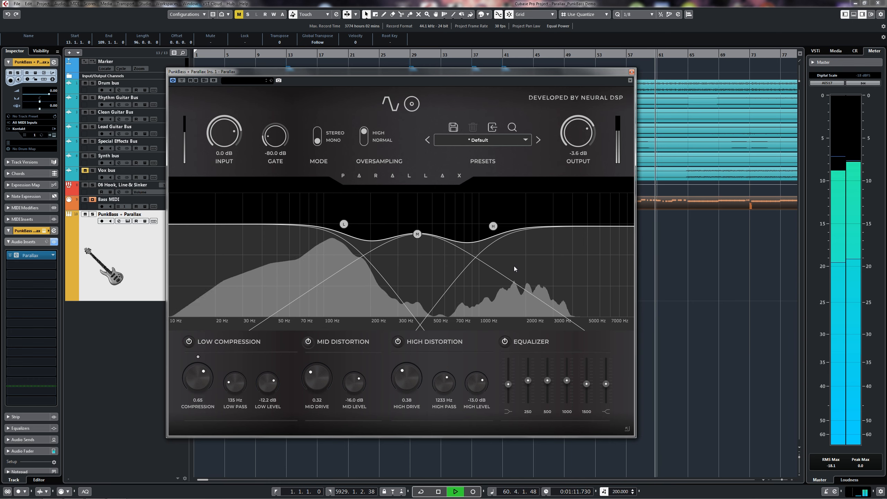
pyautogui.press('s')
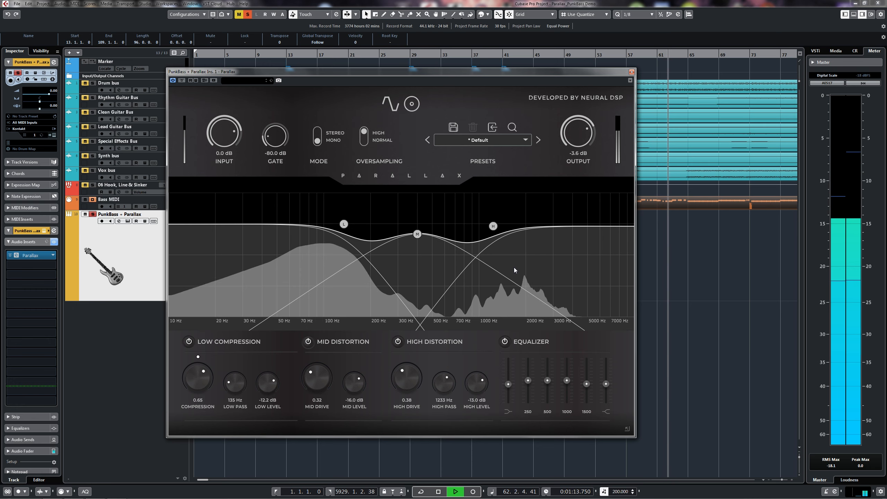
pyautogui.press('s')
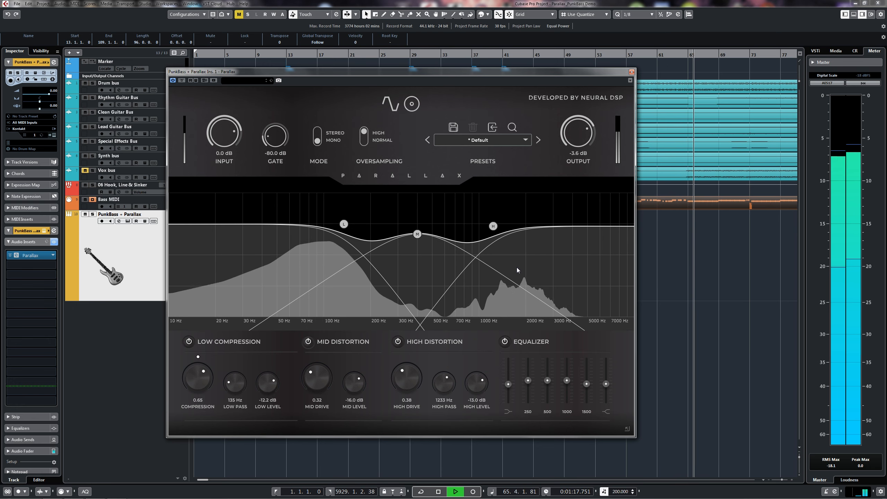
pyautogui.press('space')
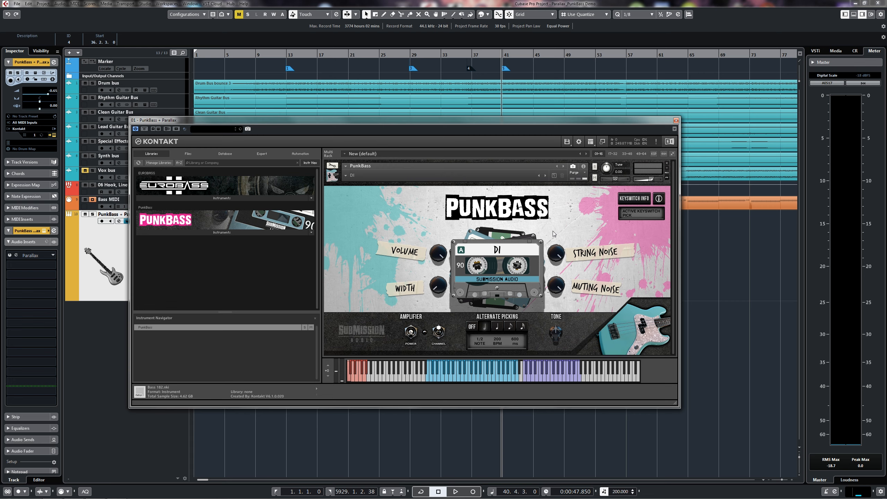
# - Turn on the PunkBass amplifier and compare the First Bass and Teen Fuzz channels soloed and in the mix, ending on Teen Fuzz
pyautogui.press('space')
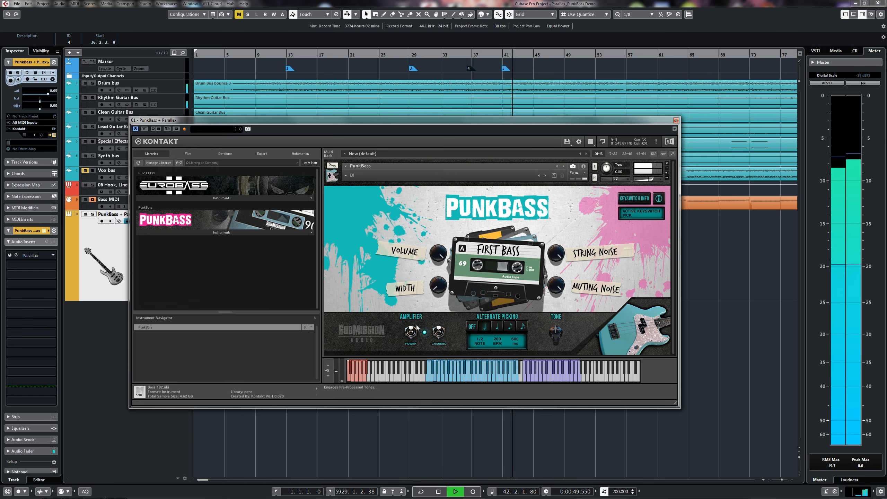
pyautogui.press('s')
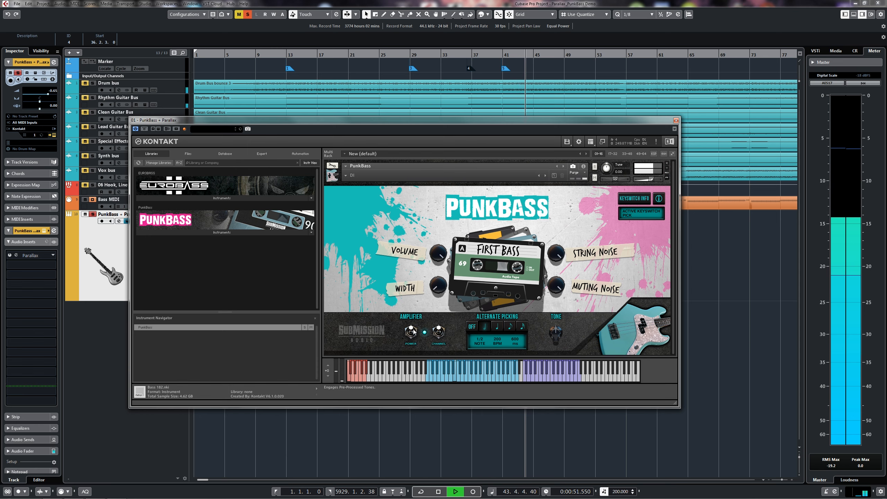
pyautogui.click(439, 333)
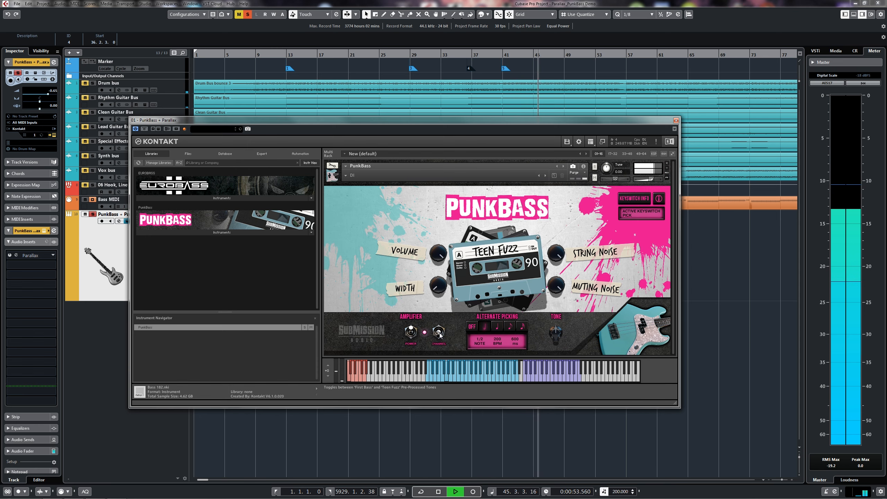
pyautogui.press('s')
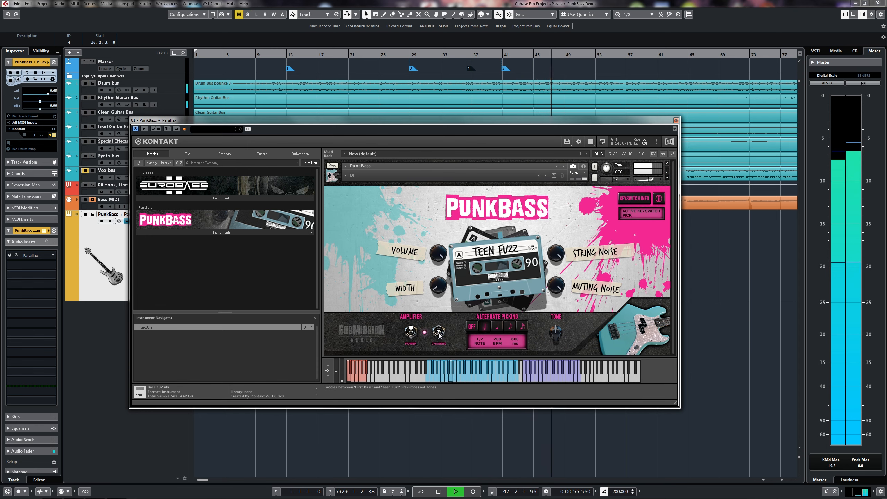
pyautogui.click(440, 333)
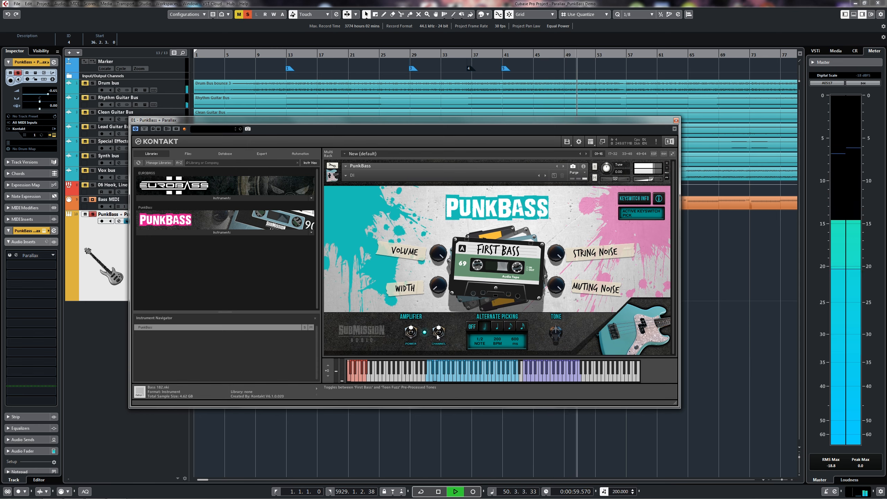
pyautogui.click(439, 333)
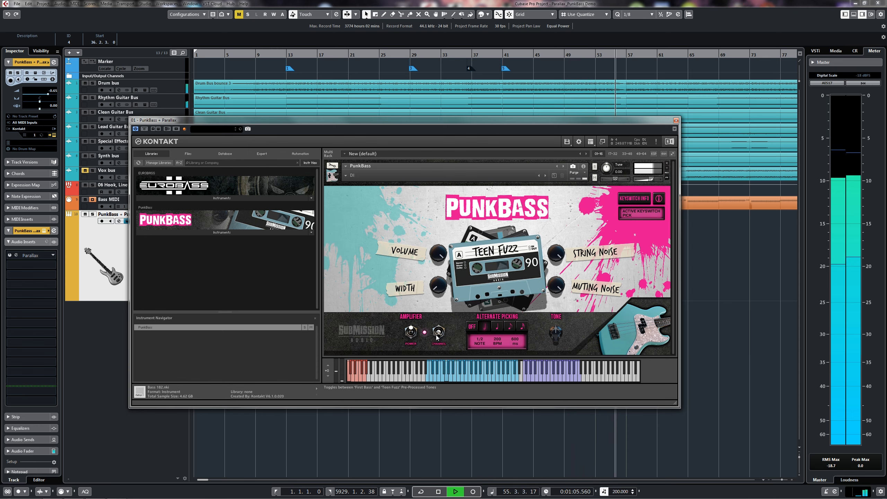
pyautogui.press('space')
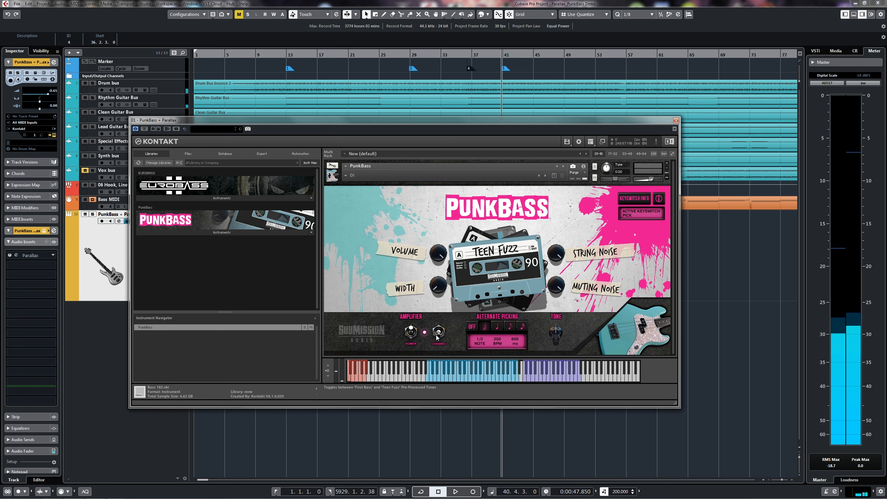